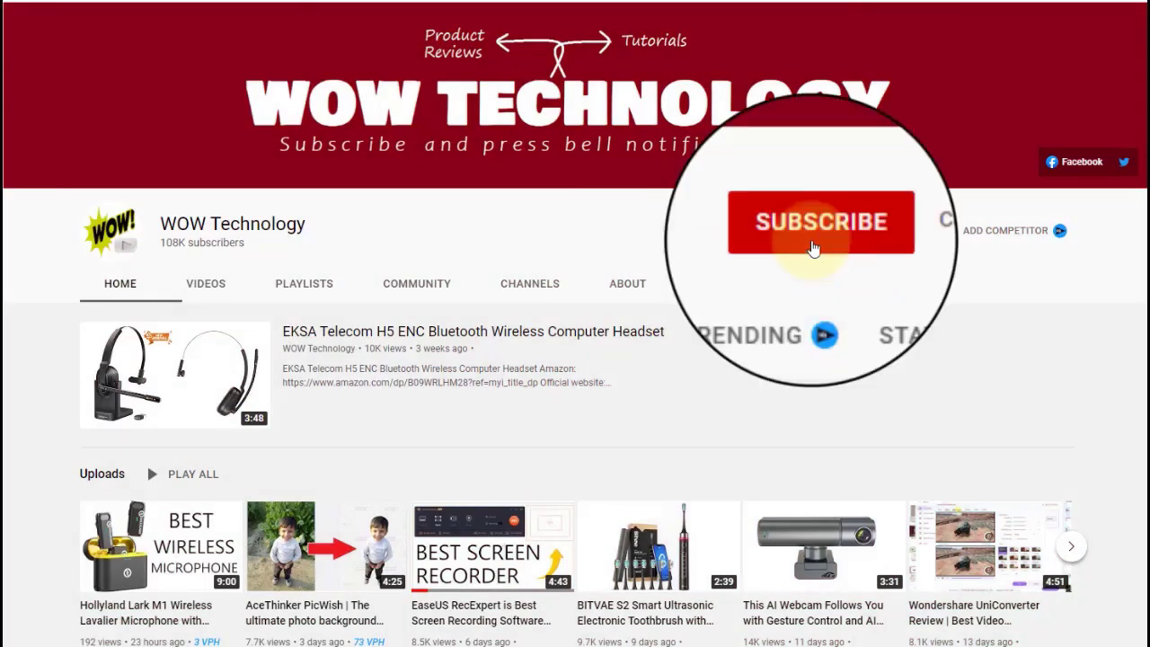
# Subscribe to WOW Technology and set its notification bell to All
pyautogui.click(813, 241)
pyautogui.click(845, 223)
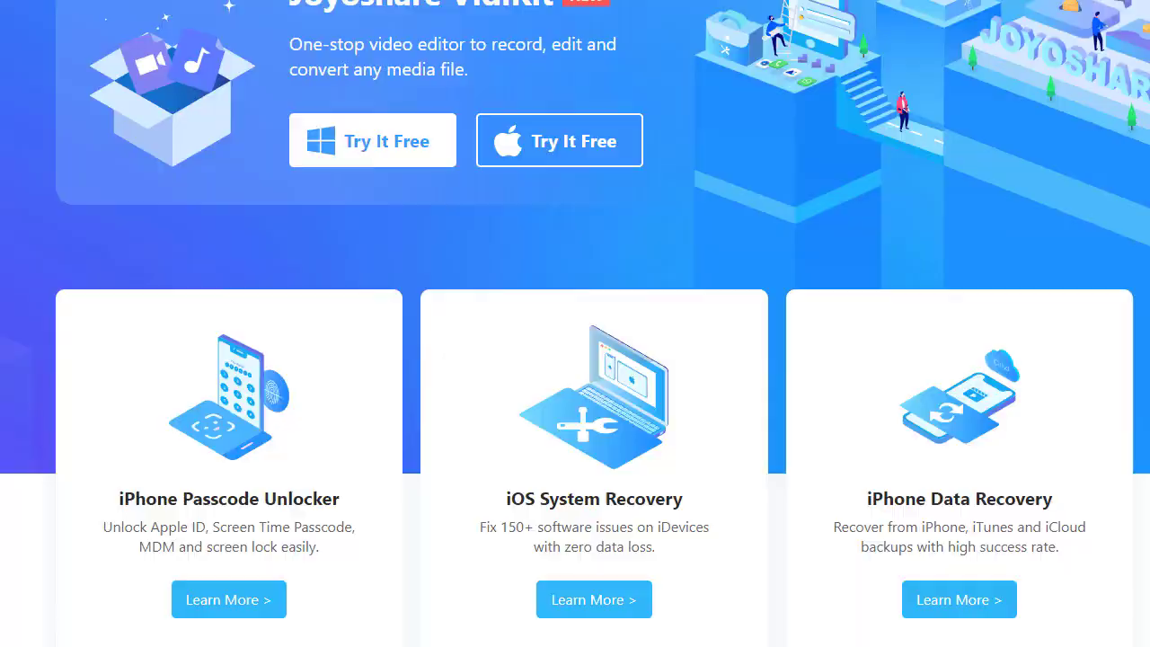
# Scroll back up the Joyoshare homepage toward the Products menu
pyautogui.scroll(3, 989, 54)
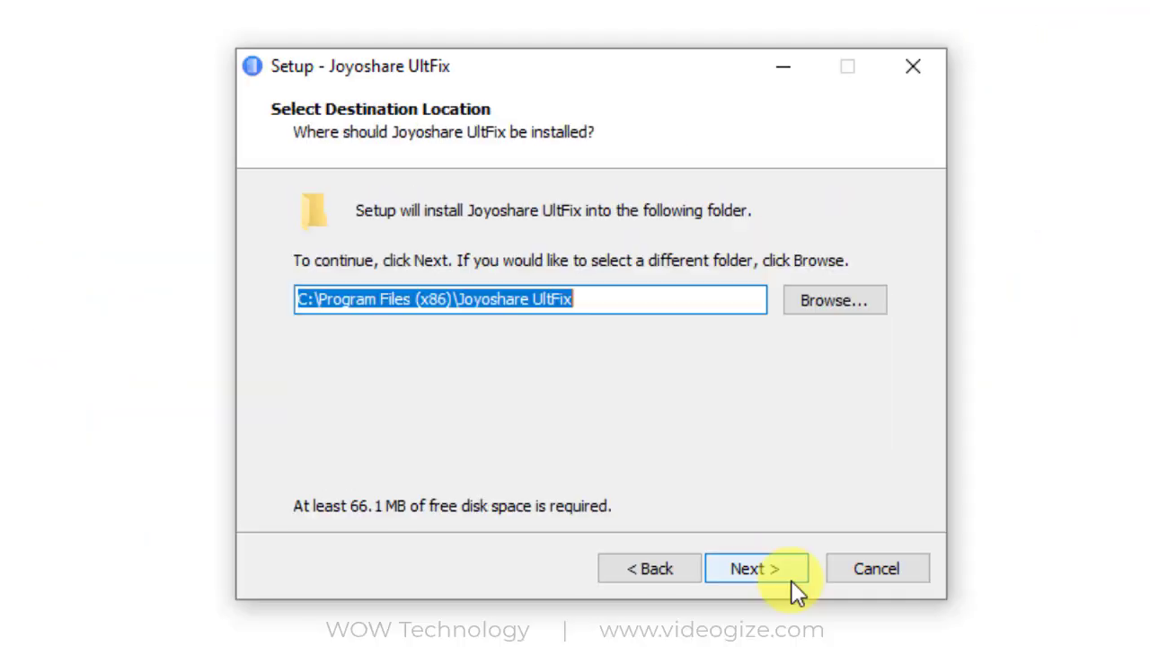
# Step through the UltFix setup wizard, install it, and finish with the app launching
pyautogui.click(791, 580)
pyautogui.click(792, 580)
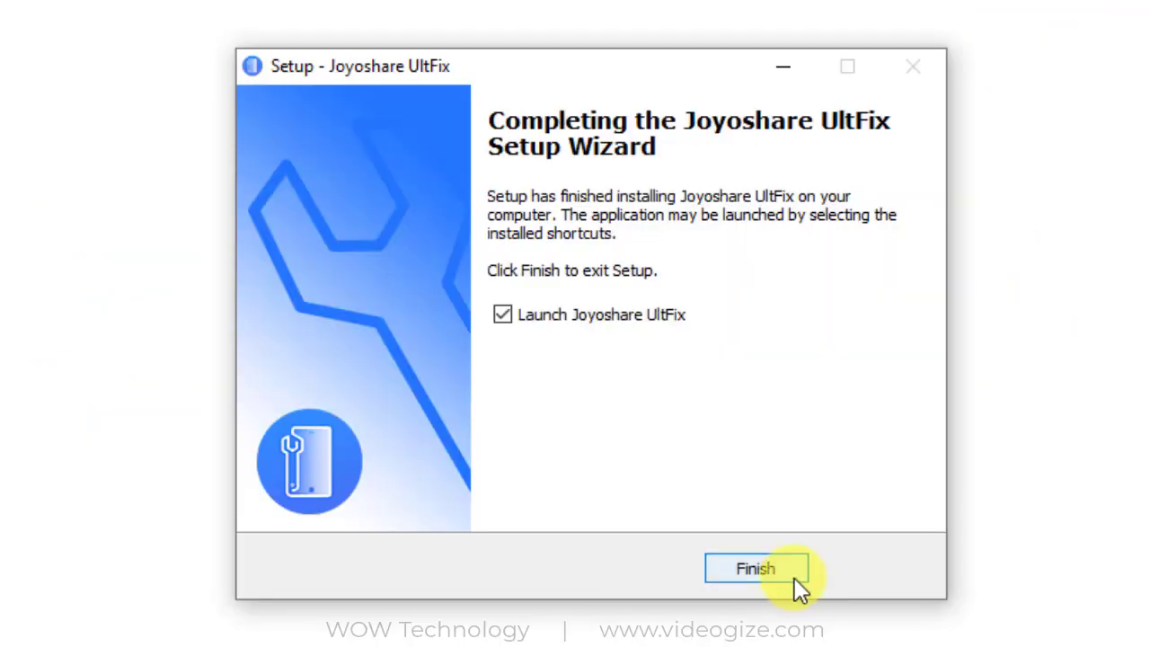
pyautogui.click(794, 580)
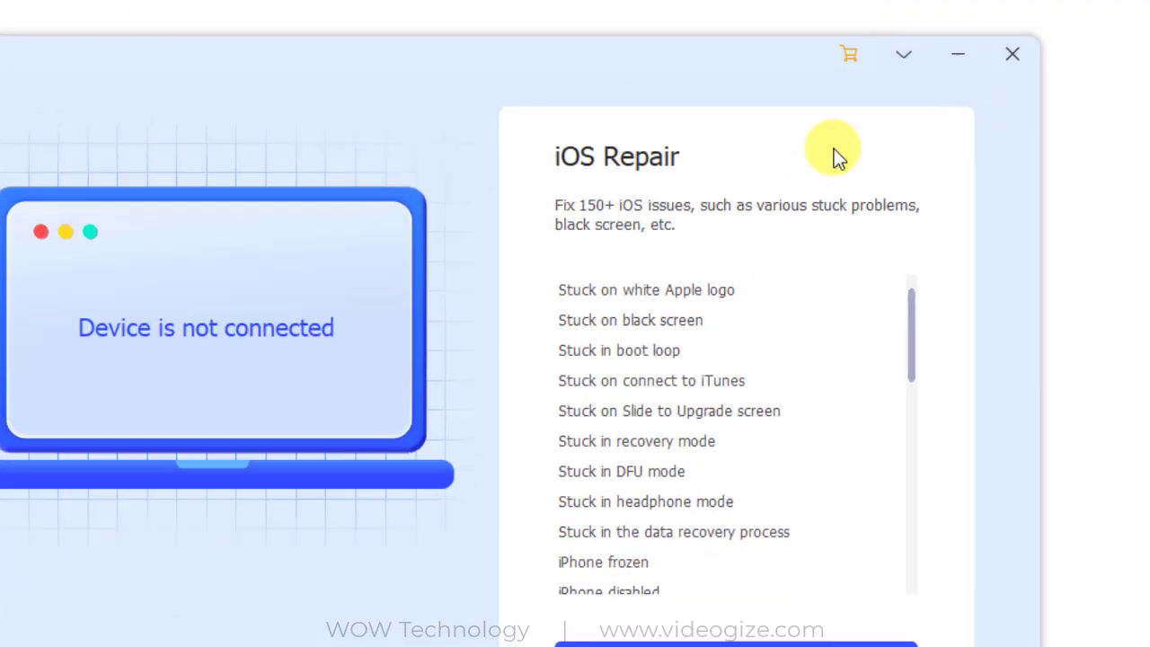
# Submit the licensed e-mail and registration code through the menu's Register form
pyautogui.click(861, 58)
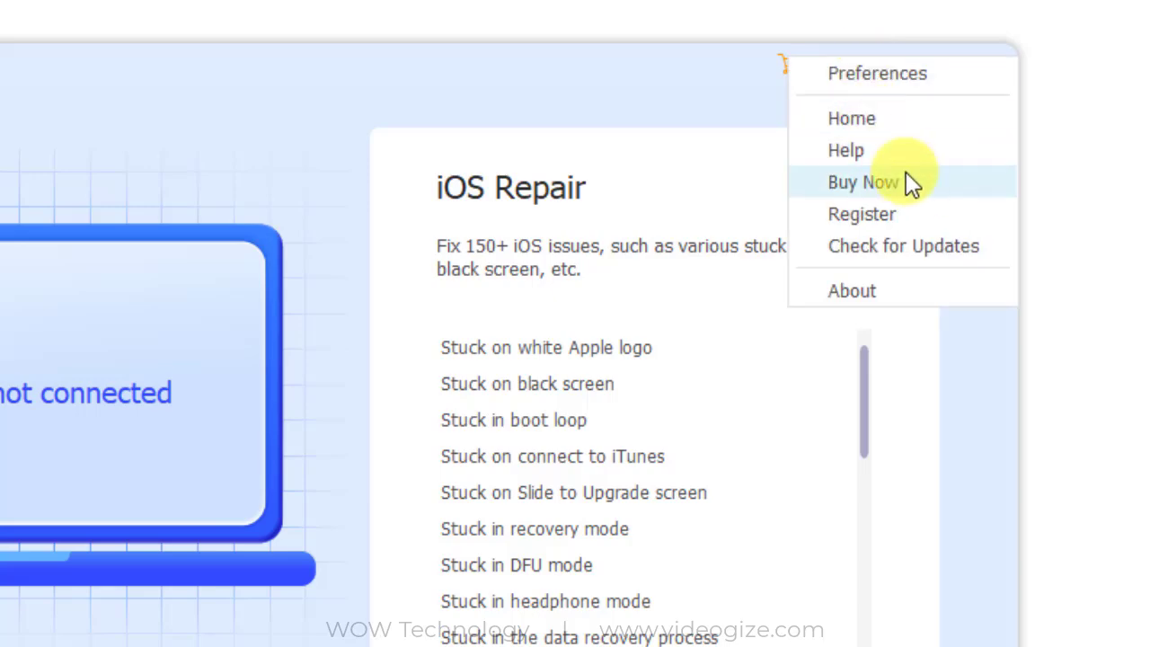
pyautogui.click(935, 216)
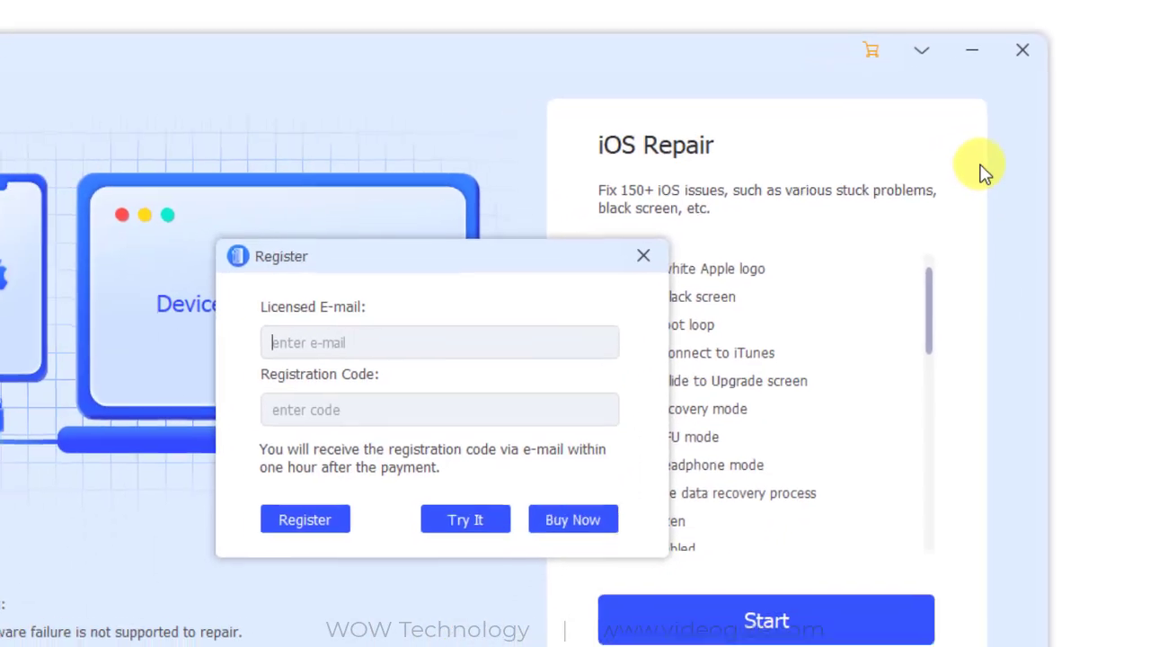
pyautogui.click(373, 508)
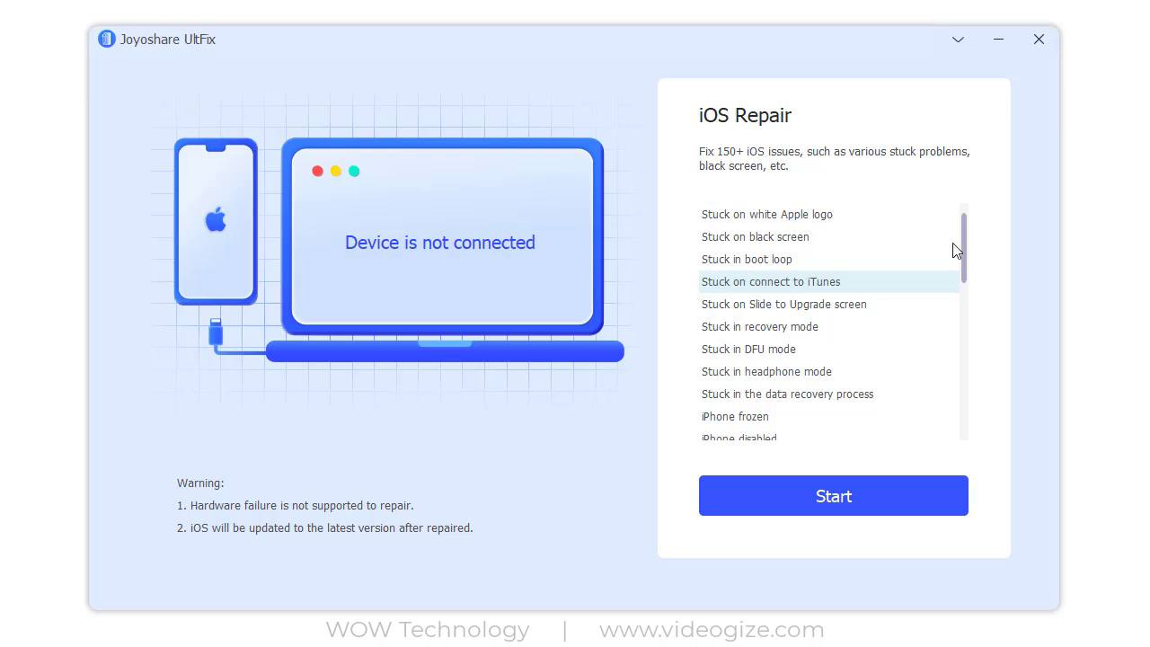
# Select iPhone boot loop as the issue in the iOS Repair list
pyautogui.click(891, 219)
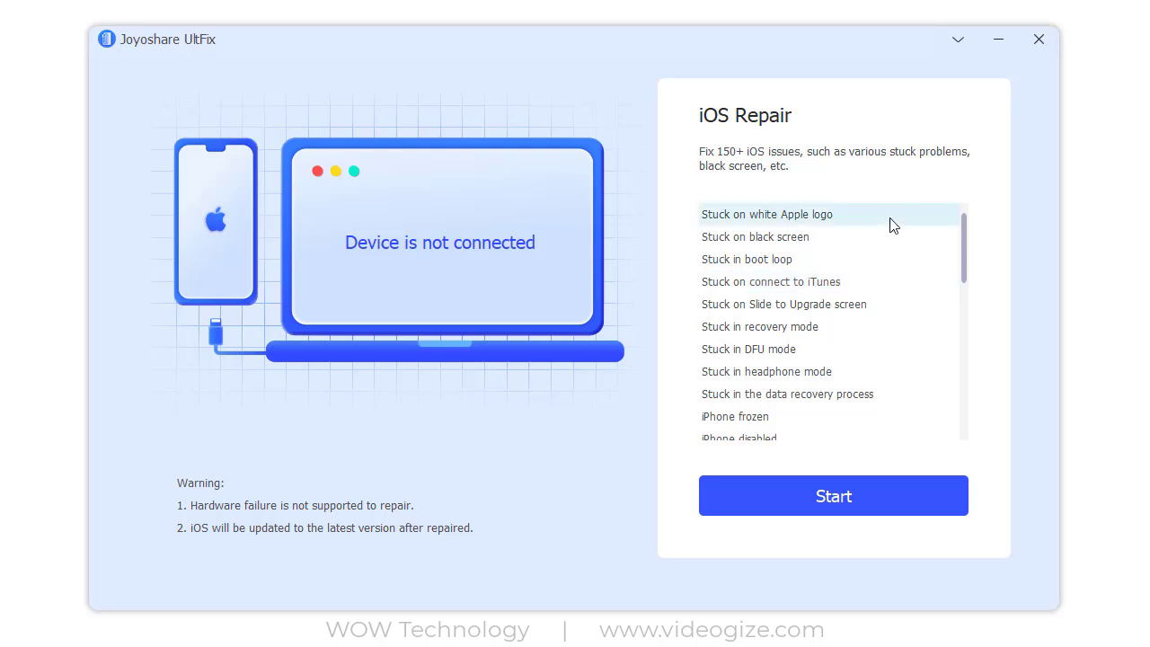
pyautogui.press('Down')
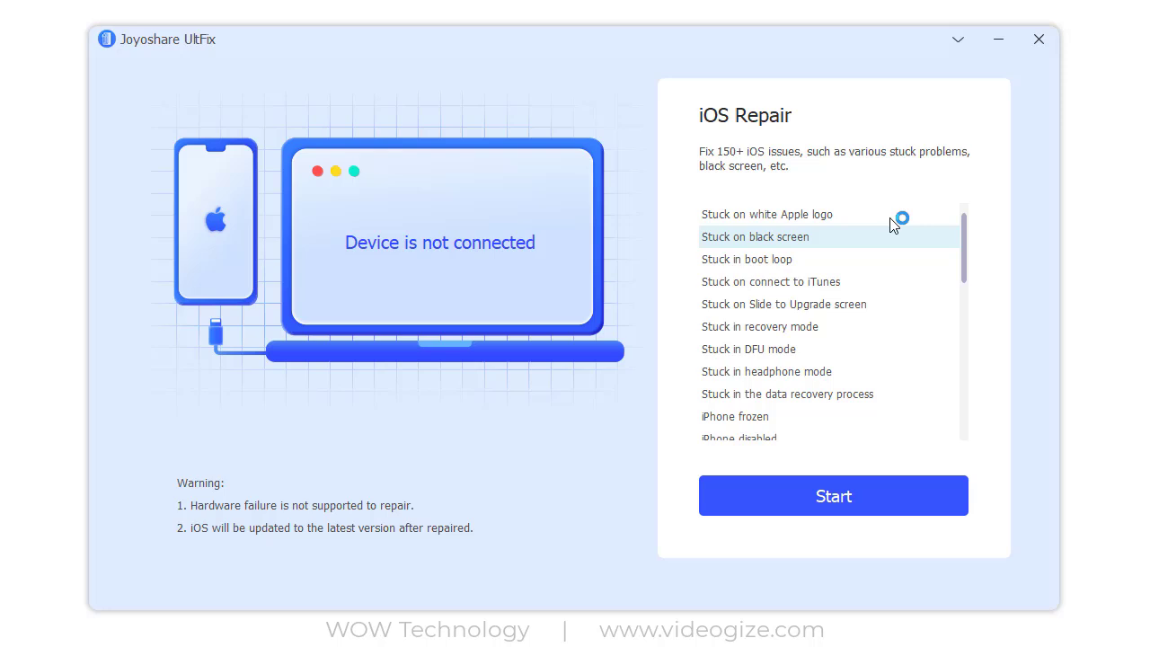
pyautogui.press('Down')
pyautogui.press('Down')
pyautogui.press('Down')
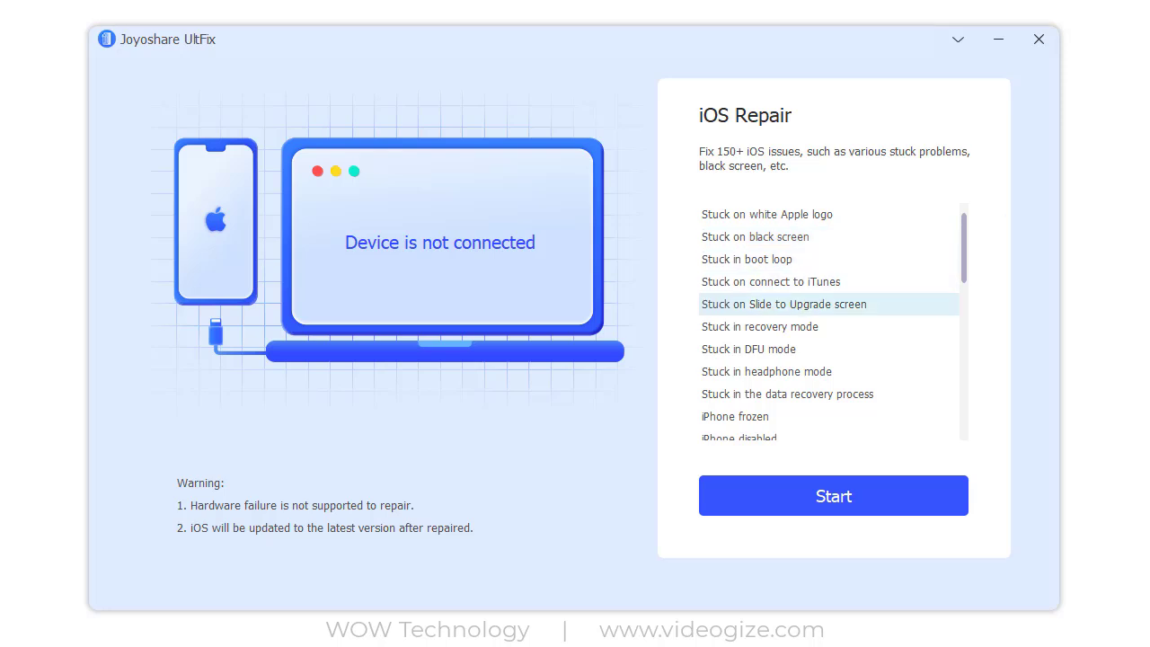
pyautogui.press('Down')
pyautogui.press('Down')
pyautogui.press('Down')
pyautogui.press('Down')
pyautogui.press('Down')
pyautogui.press('Down')
pyautogui.press('Down')
pyautogui.press('Down')
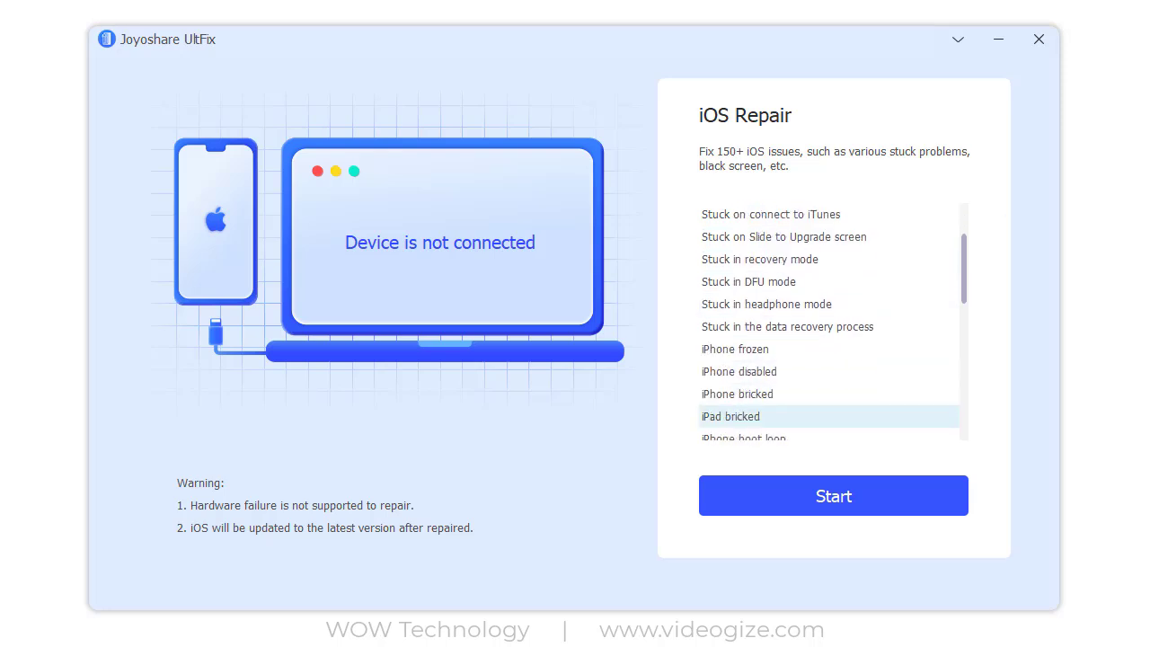
pyautogui.press('Down')
pyautogui.press('Down')
pyautogui.press('Down')
pyautogui.press('Down')
pyautogui.press('Down')
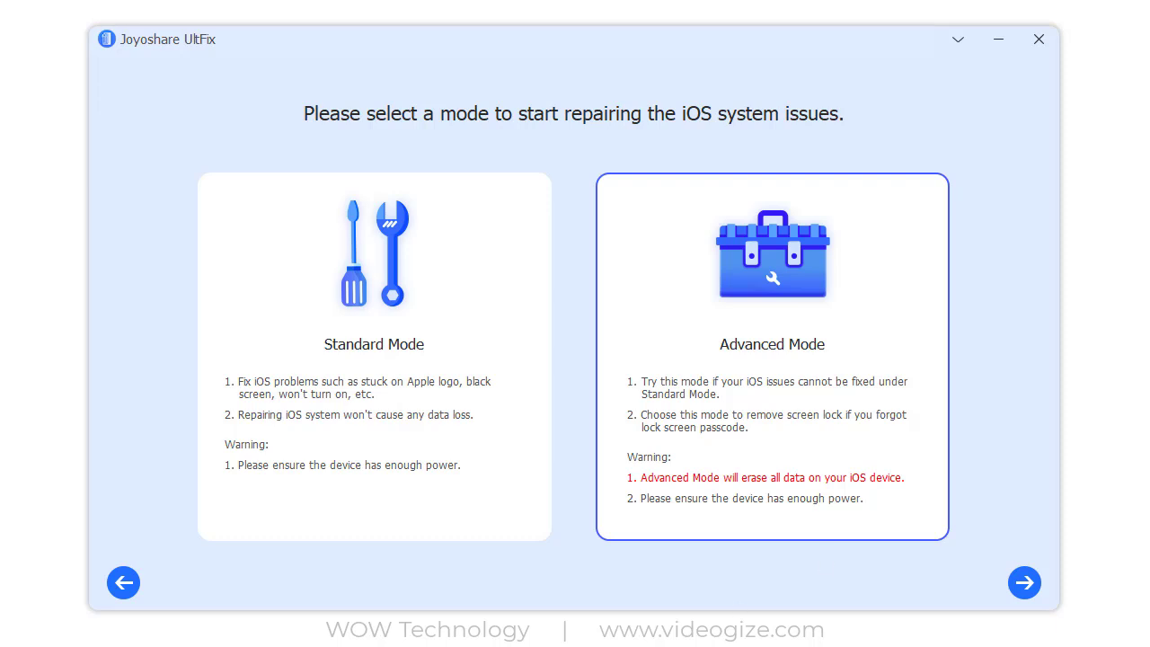
# Pick Advanced Mode over Standard Mode and continue to the DFU Mode instructions
pyautogui.click(517, 530)
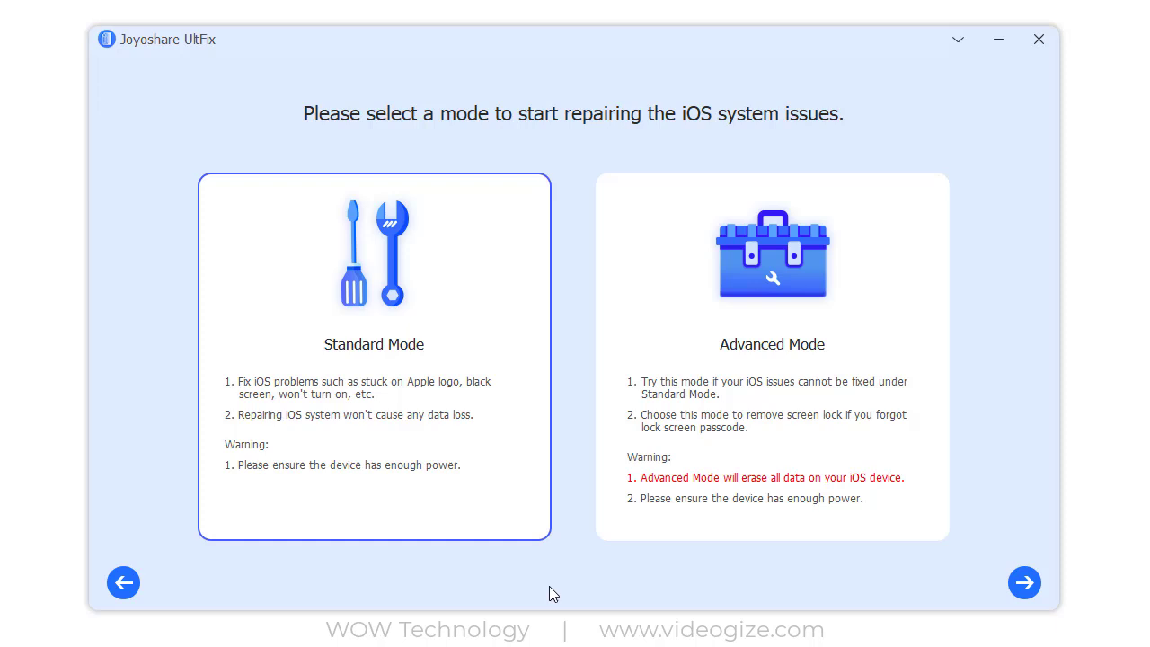
pyautogui.click(888, 521)
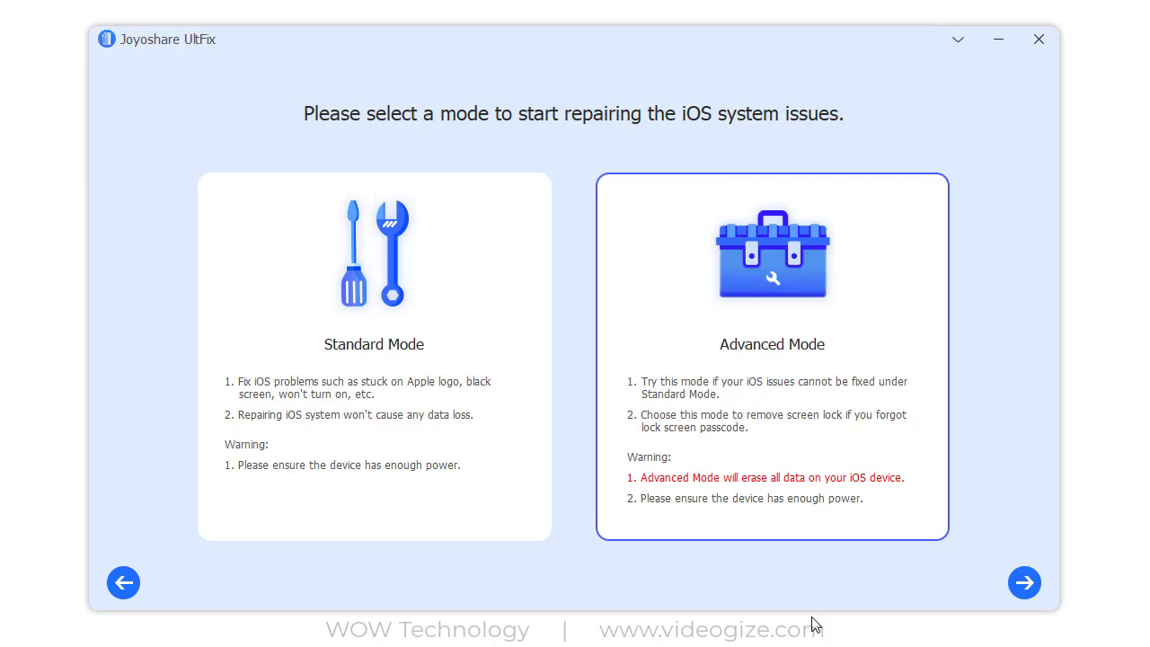
pyautogui.click(1027, 584)
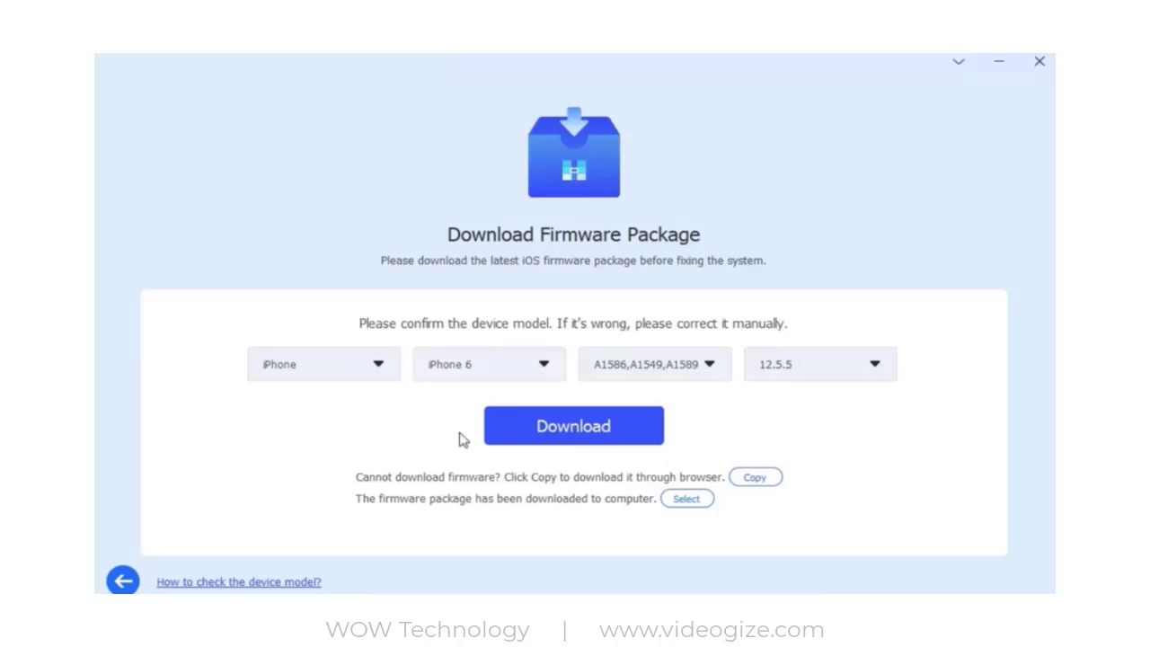
# Keep iPhone 6 with firmware 12.5.5 selected and start the firmware download
pyautogui.click(454, 370)
pyautogui.scroll(-3, 557, 395)
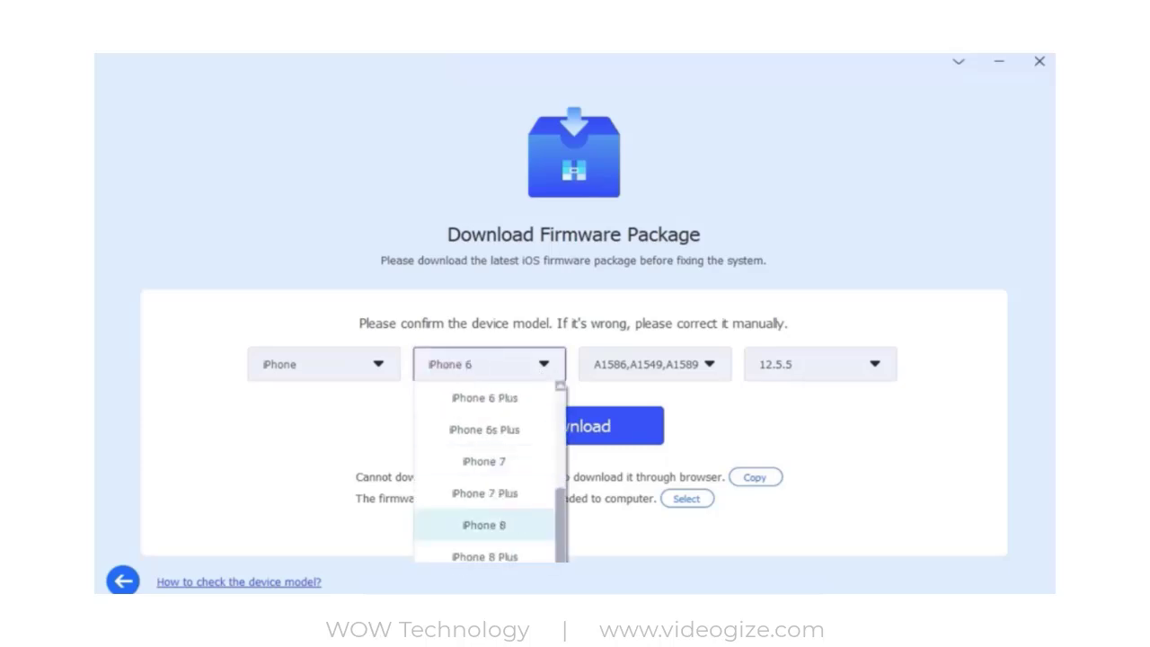
pyautogui.scroll(3, 513, 478)
pyautogui.click(503, 348)
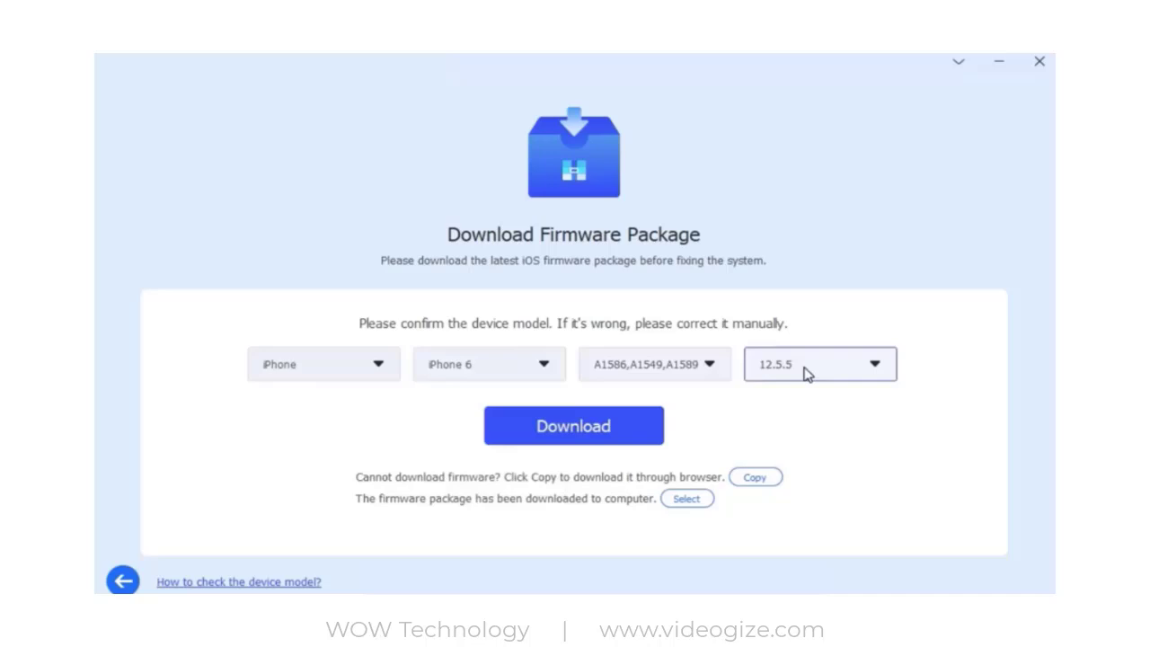
pyautogui.click(864, 368)
pyautogui.click(832, 368)
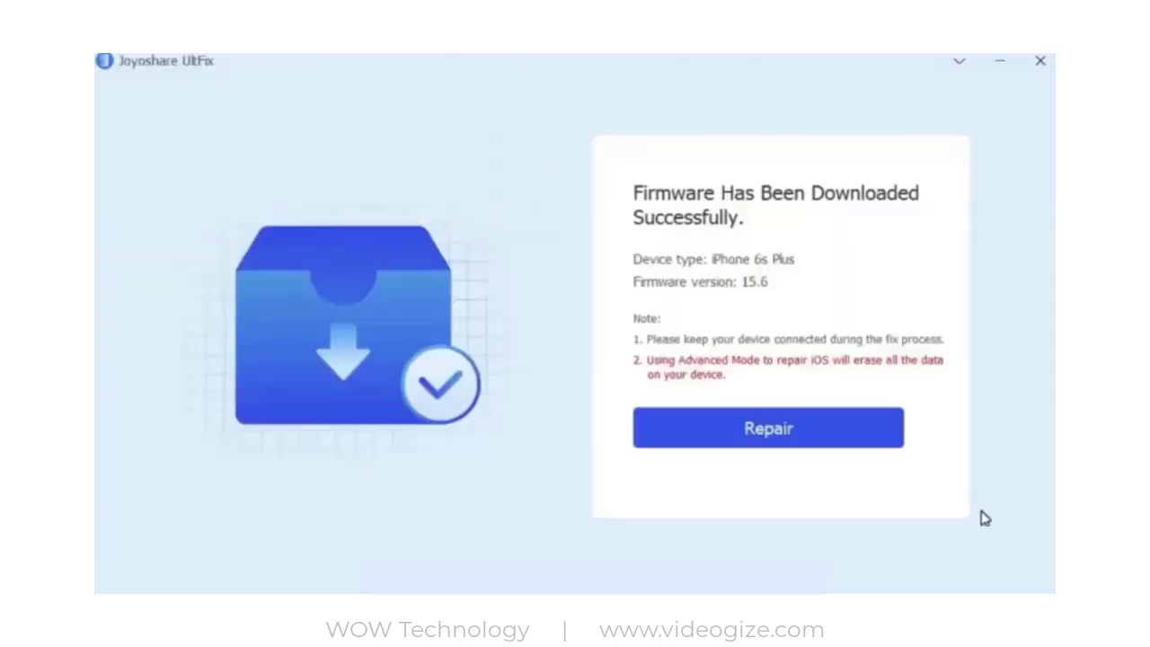
# Start the repair and accept the data-erase warning with Yes
pyautogui.click(803, 418)
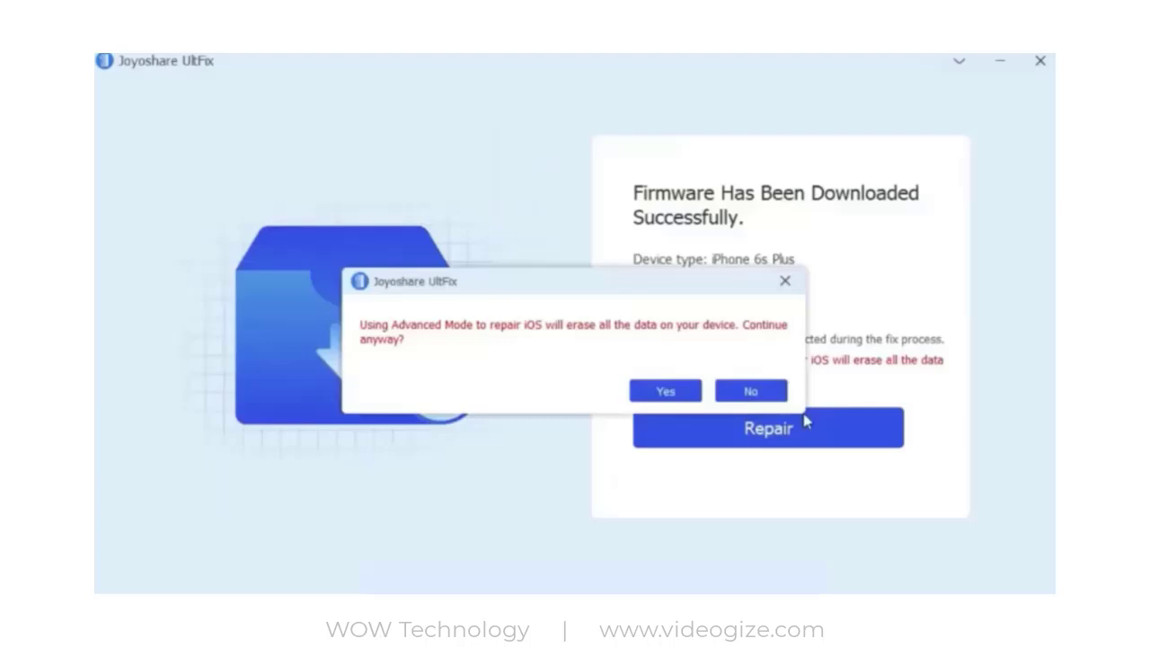
pyautogui.click(662, 390)
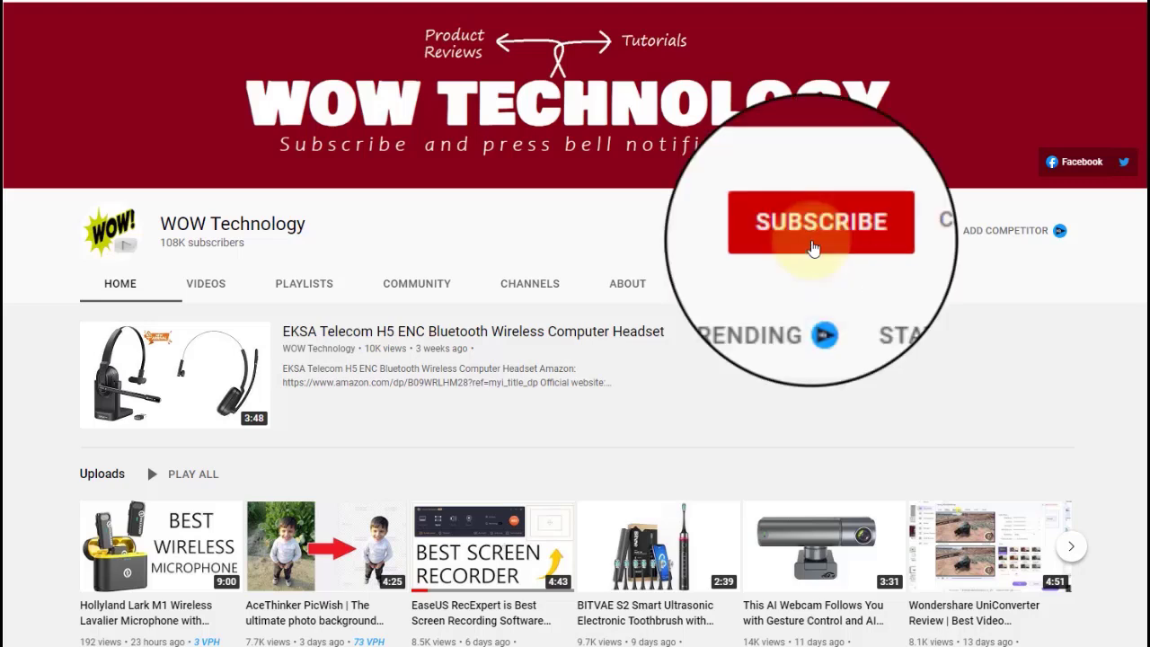
# Subscribe to WOW Technology from its YouTube channel page
pyautogui.click(813, 235)
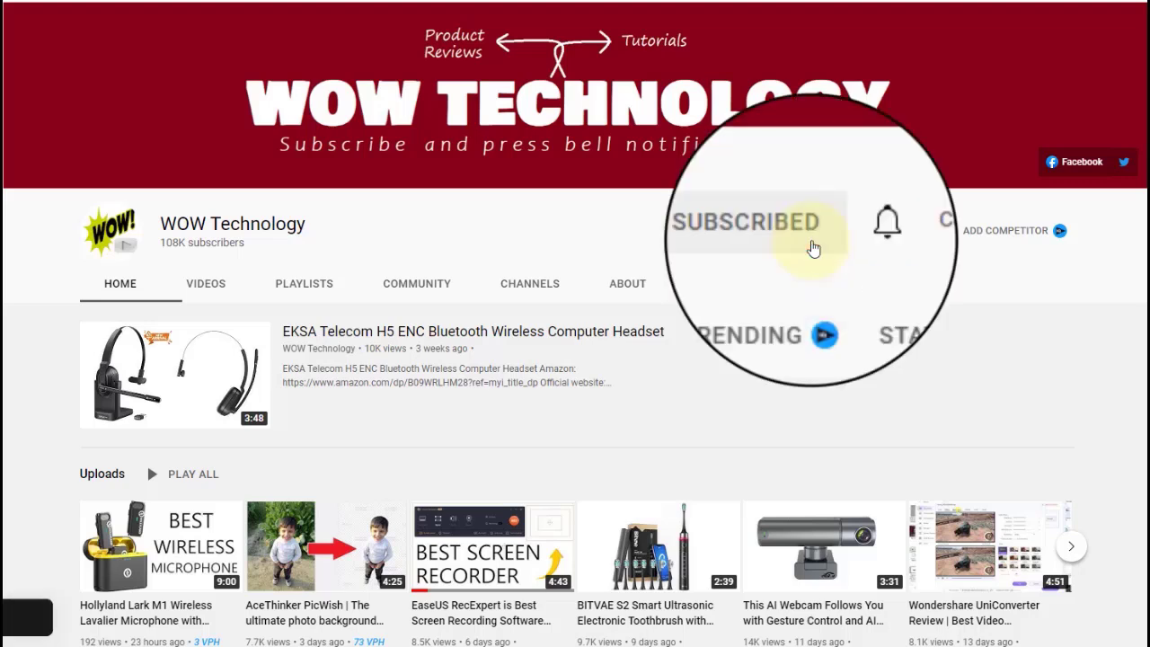